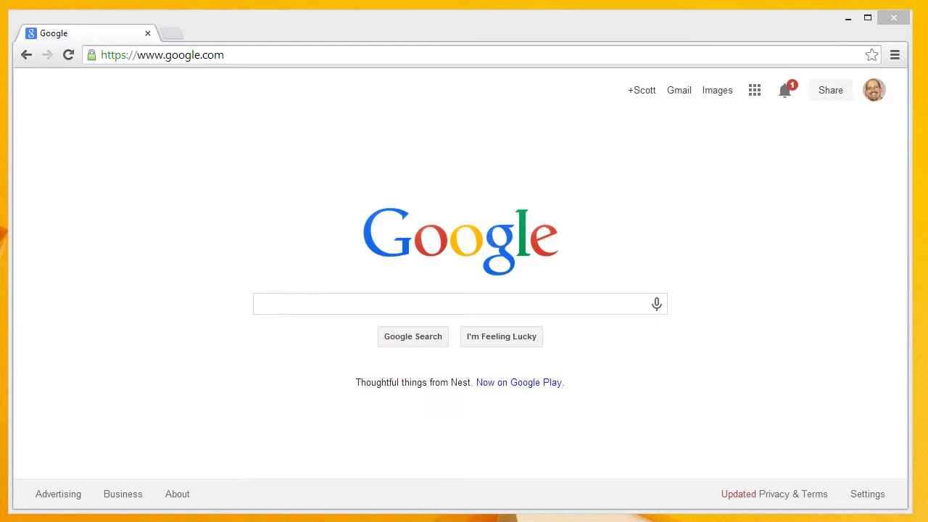
# Search Google for "paint.net plugin index" and open the Plugin Index topic on the Paint.NET forum.
pyautogui.click(282, 304)
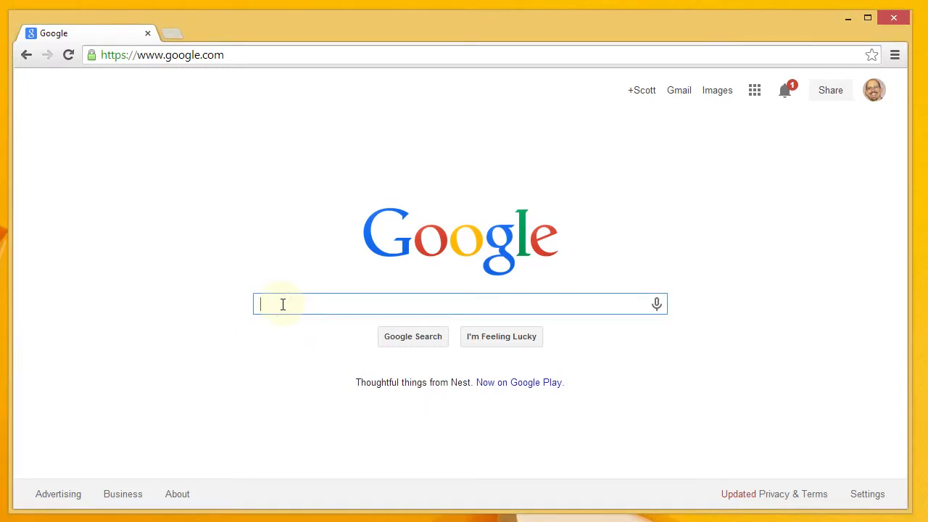
pyautogui.write('pa')
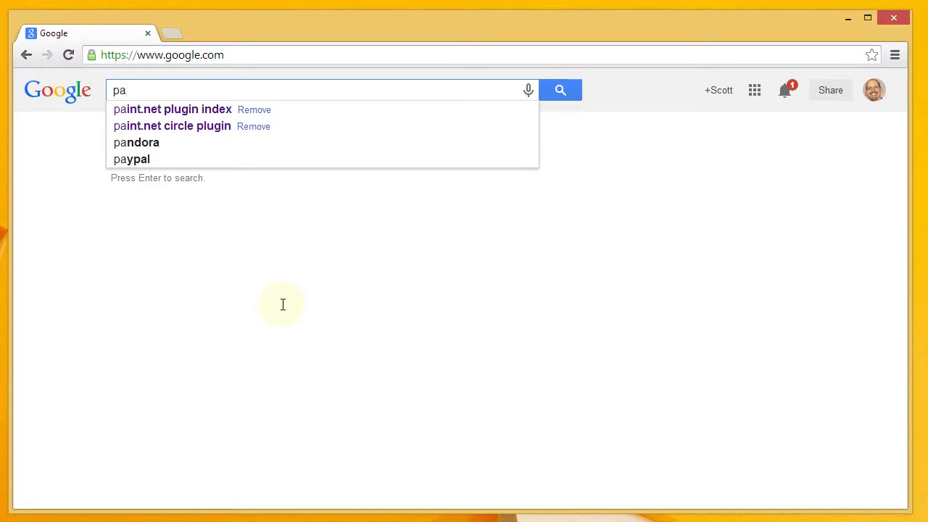
pyautogui.press('Down')
pyautogui.press('Return')
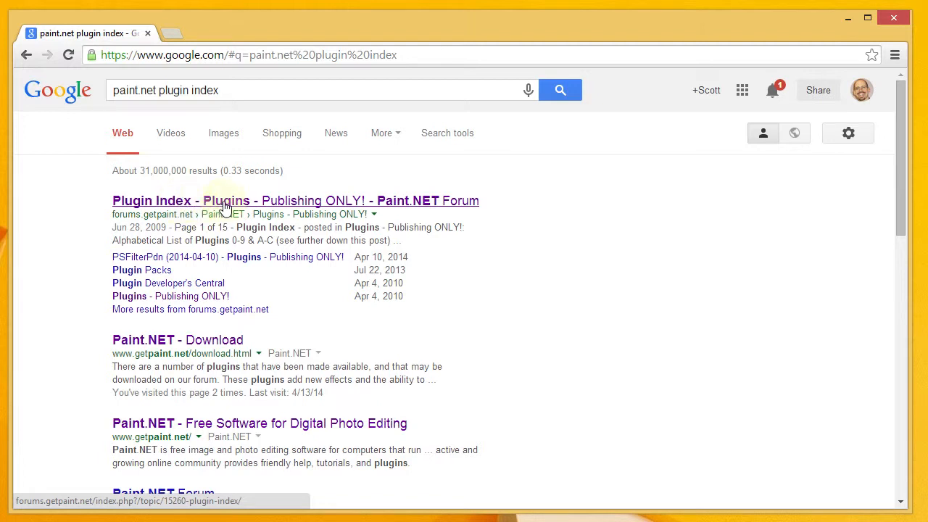
pyautogui.click(427, 202)
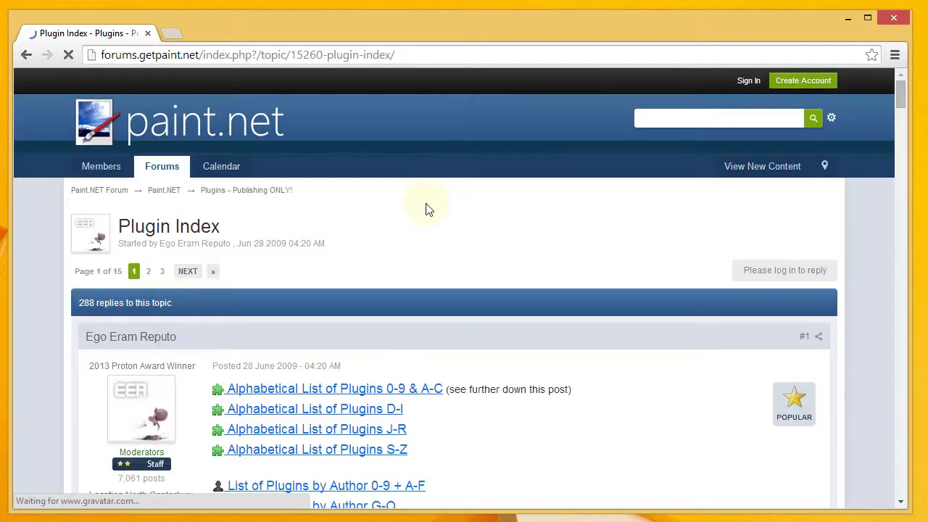
# Go to the Alphabetical List of Plugins 0-9 & A-C and show its hidden content.
pyautogui.scroll(-3, 516, 242)
pyautogui.scroll(-5, 516, 243)
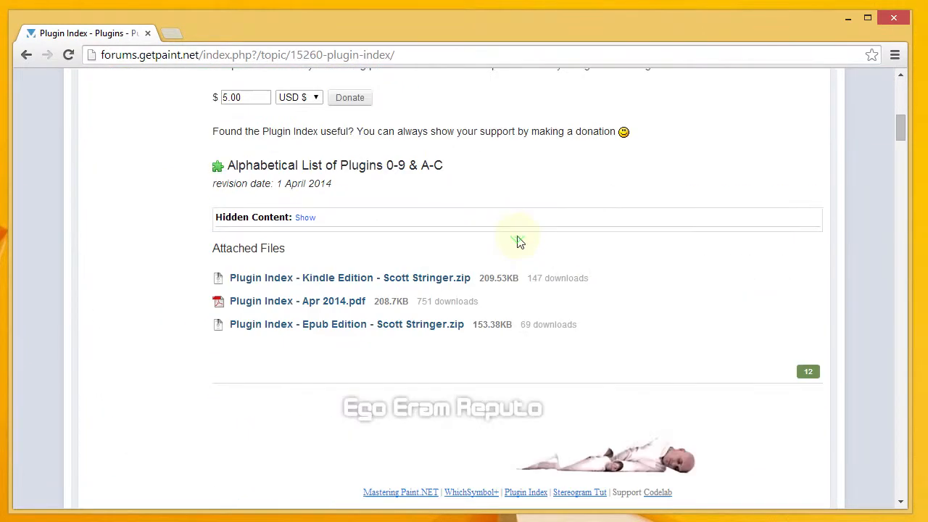
pyautogui.scroll(8, 517, 243)
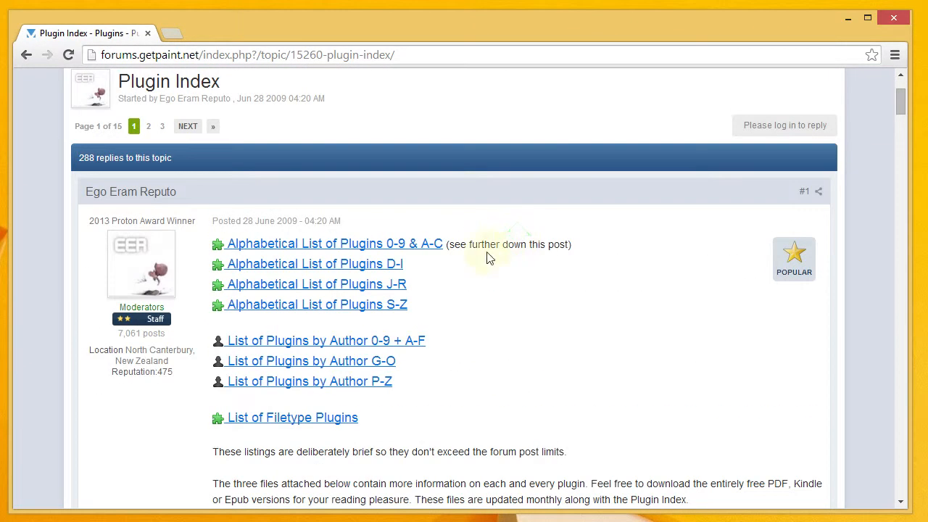
pyautogui.click(415, 249)
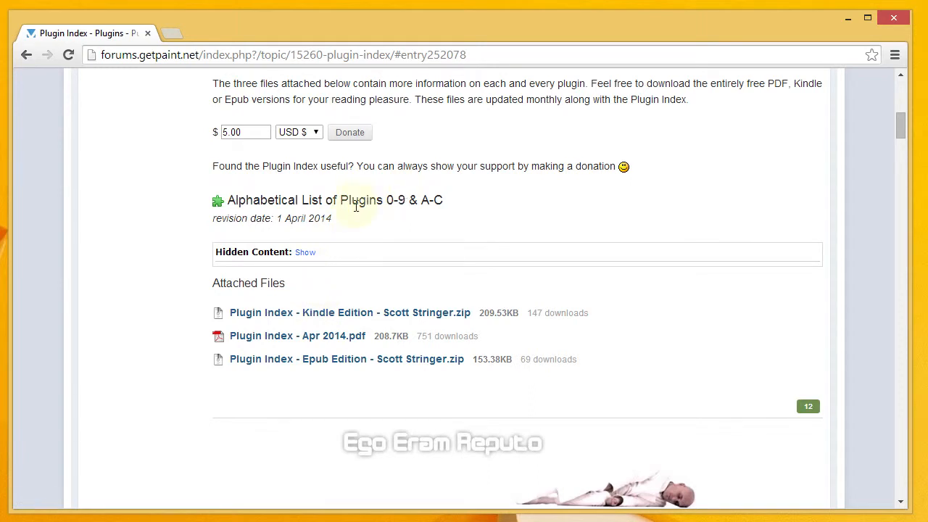
pyautogui.click(305, 253)
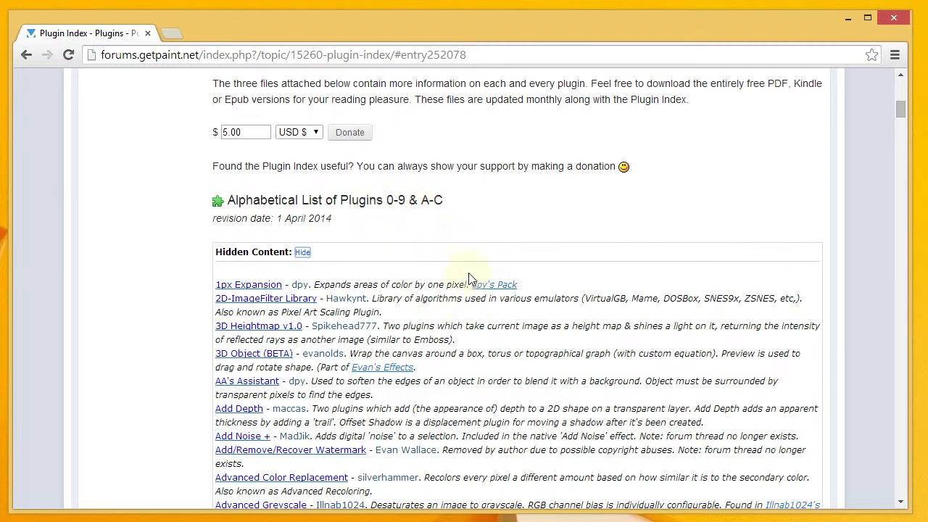
# Find the recompiled Barcode Plugin in the alphabetical plugin list and open its forum topic.
pyautogui.scroll(-6, 498, 310)
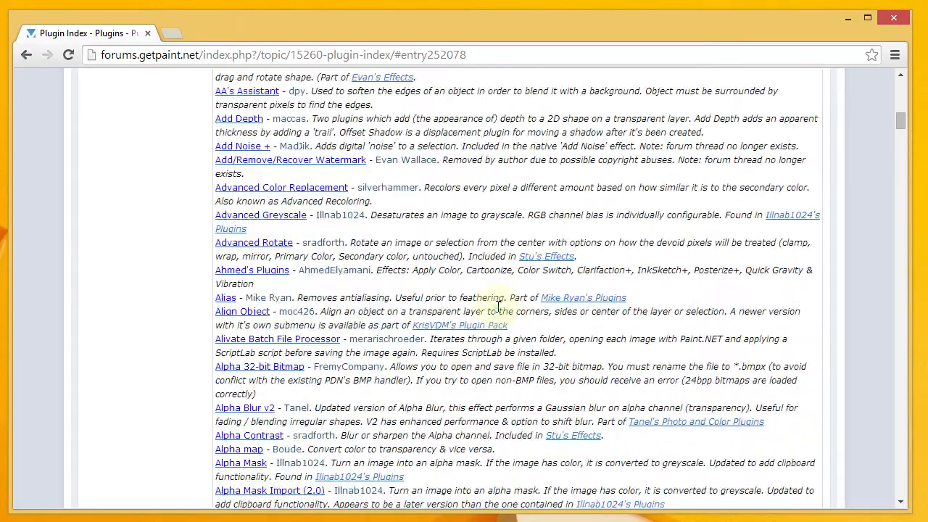
pyautogui.scroll(-20, 498, 311)
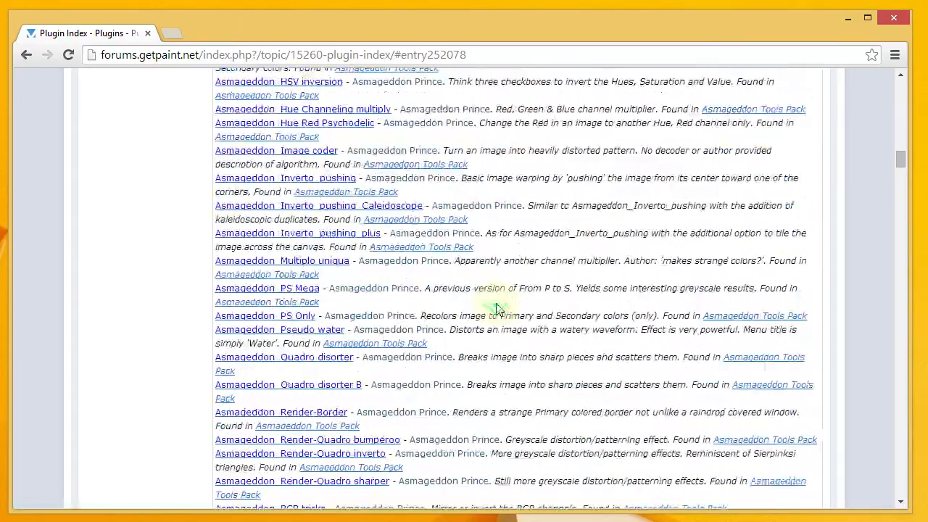
pyautogui.scroll(-16, 497, 307)
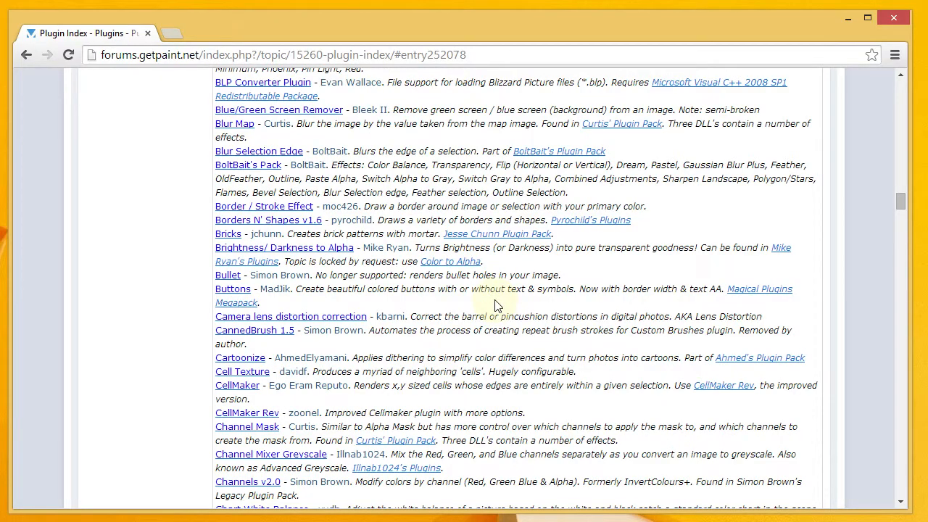
pyautogui.scroll(8, 498, 308)
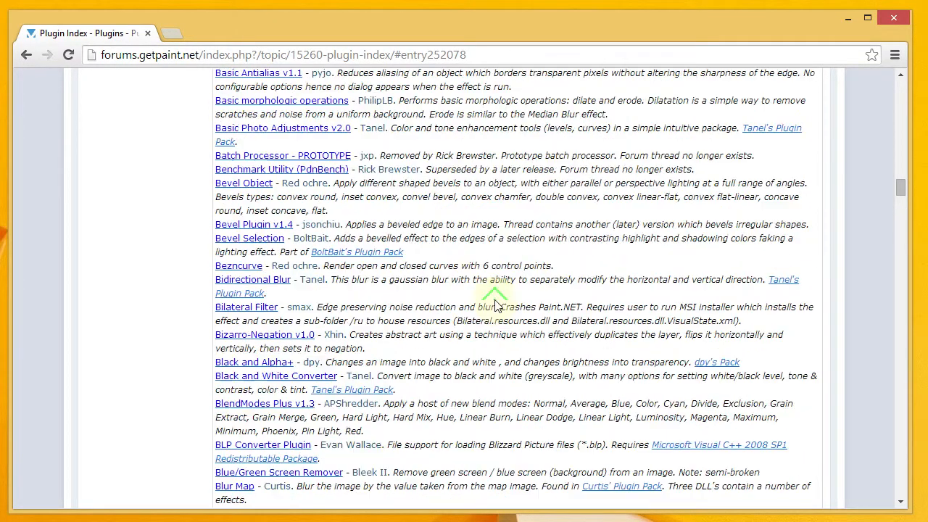
pyautogui.scroll(1, 495, 304)
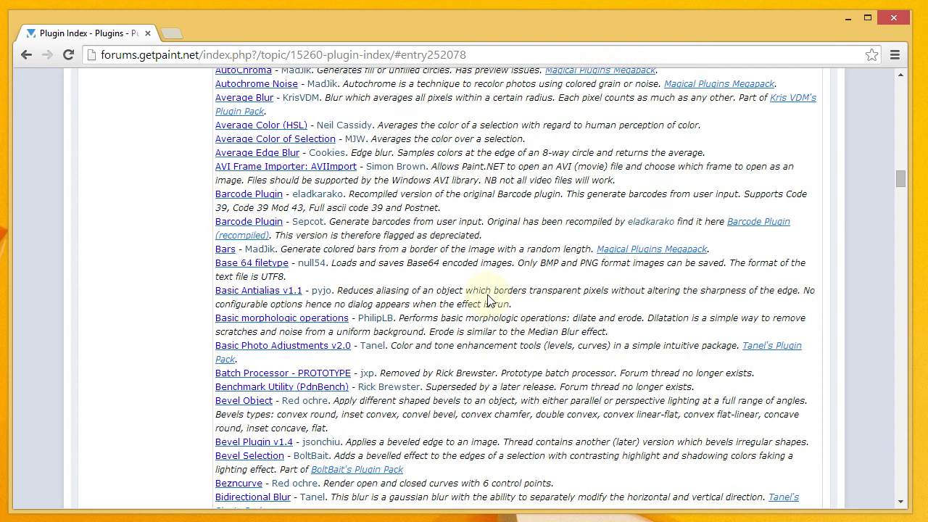
pyautogui.click(246, 196)
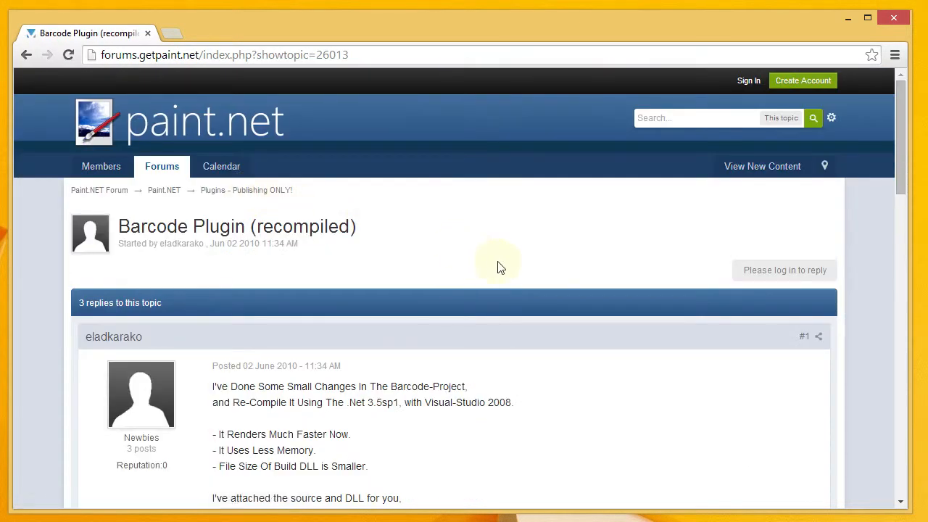
# Download the Barcode_DLL.zip attachment from the plugin's first post and open the downloaded archive.
pyautogui.scroll(-3, 497, 266)
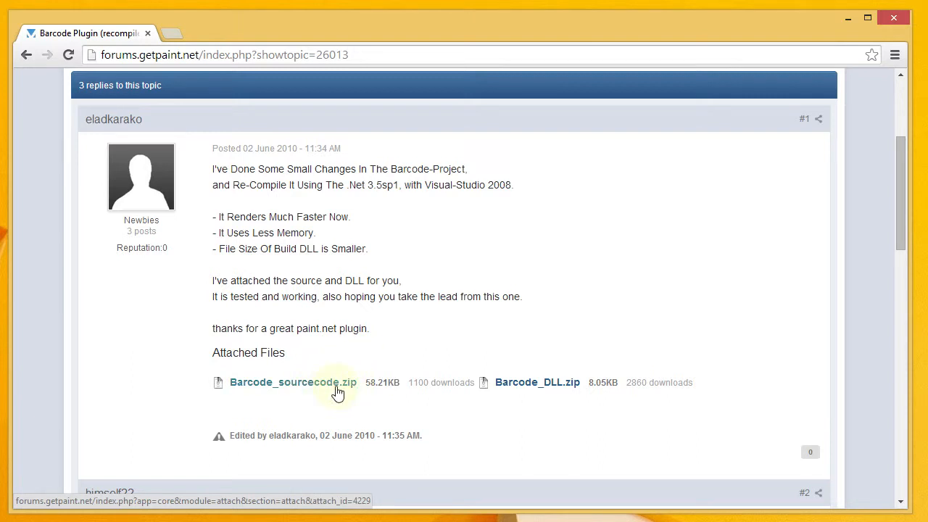
pyautogui.click(551, 389)
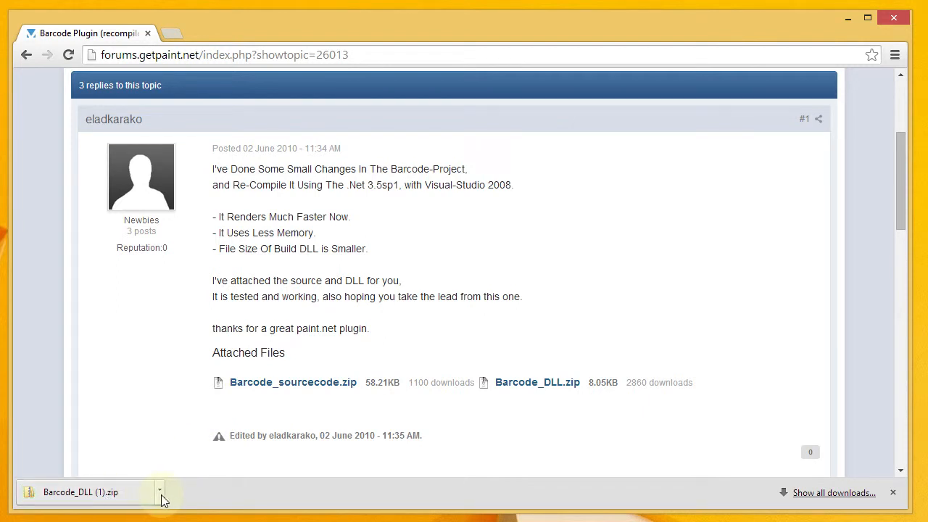
pyautogui.click(161, 492)
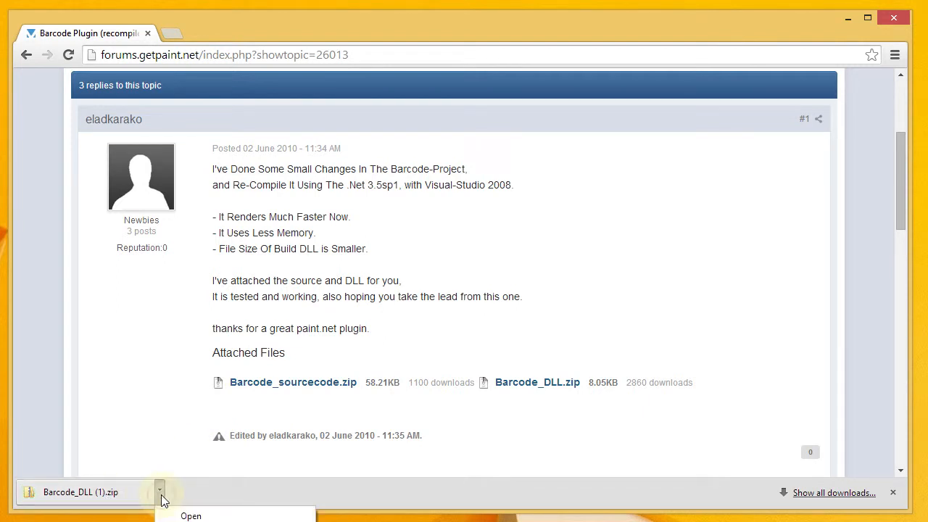
pyautogui.click(191, 516)
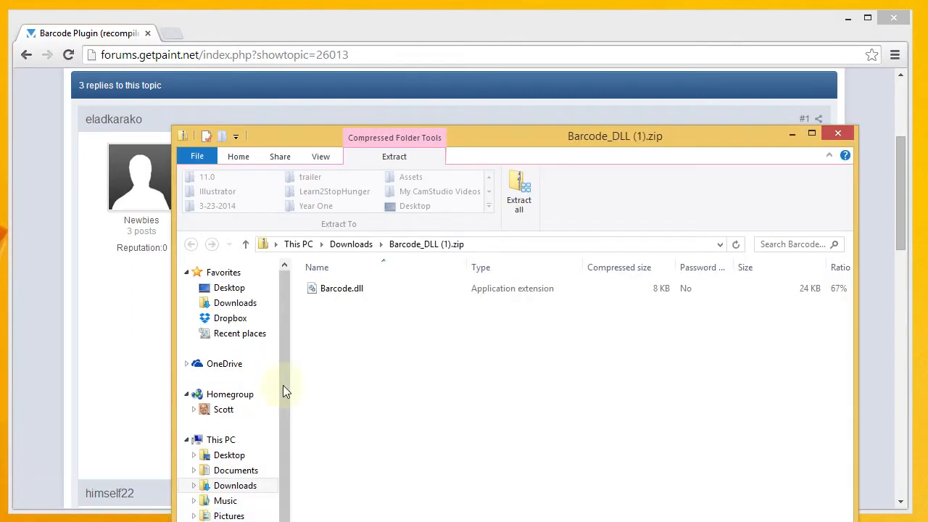
# Extract Barcode.dll from the archive to C:\Program Files\Paint.NET\Effects, granting administrator permission for the copy.
pyautogui.moveTo(483, 132); pyautogui.dragTo(447, 35)
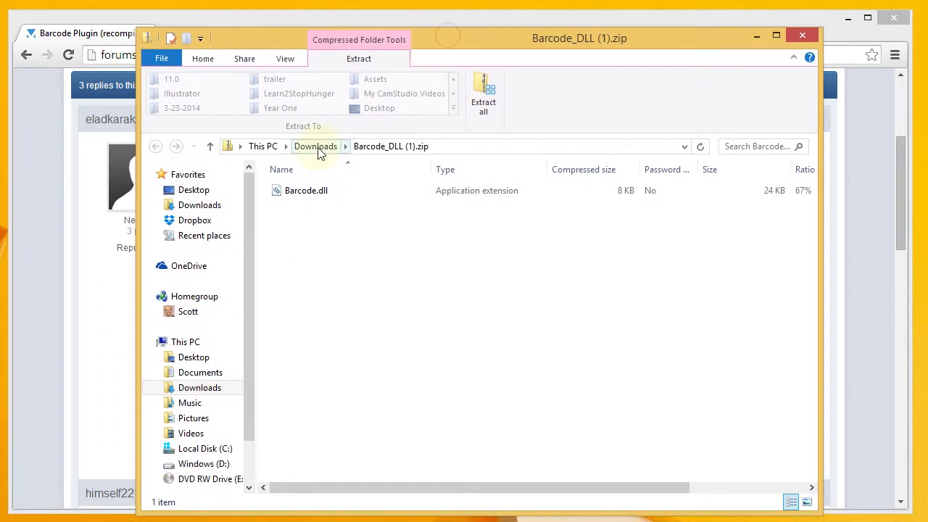
pyautogui.click(306, 196)
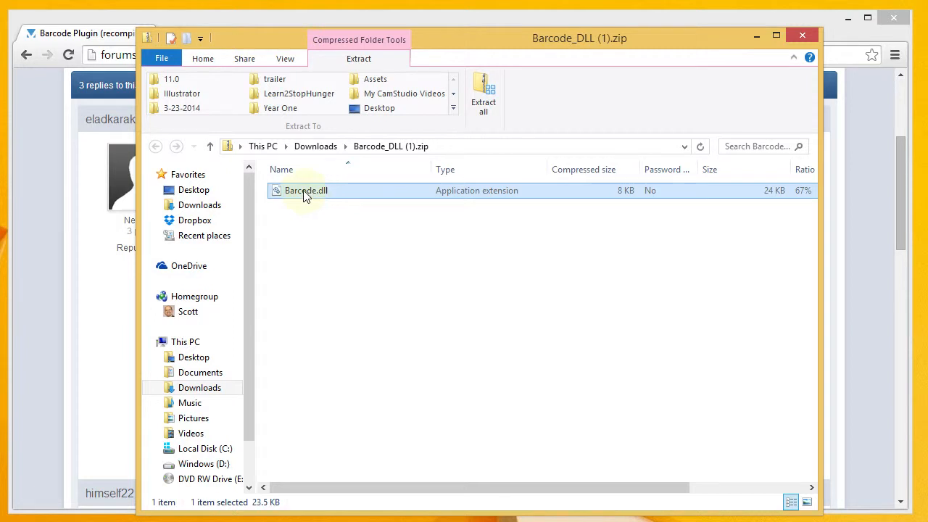
pyautogui.click(487, 104)
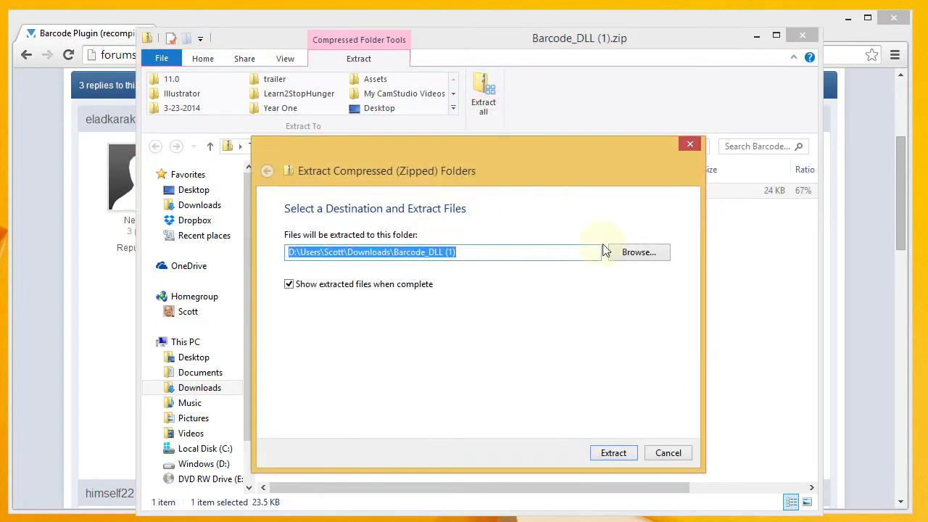
pyautogui.click(637, 251)
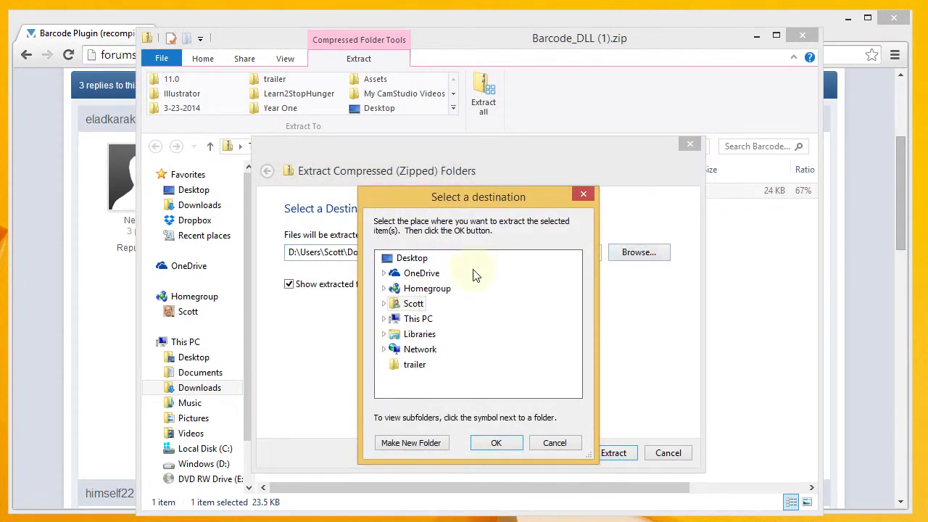
pyautogui.click(384, 319)
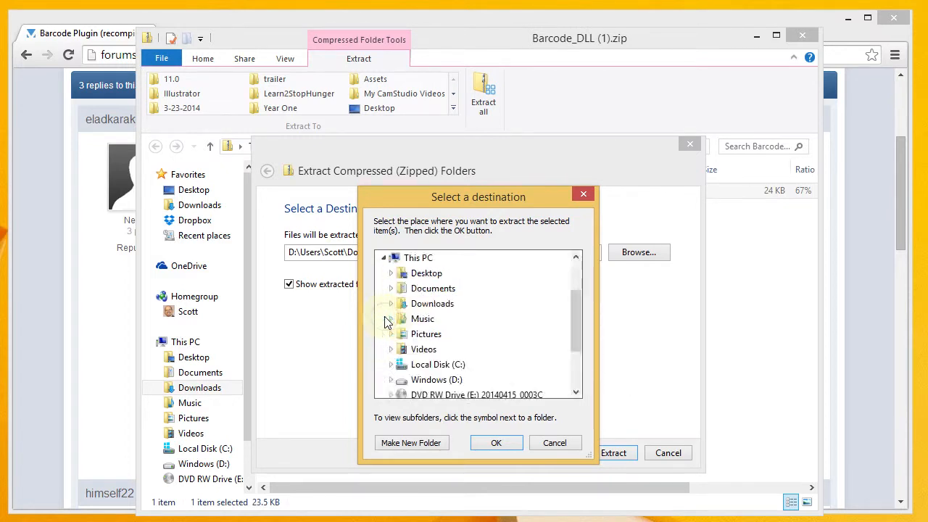
pyautogui.click(391, 367)
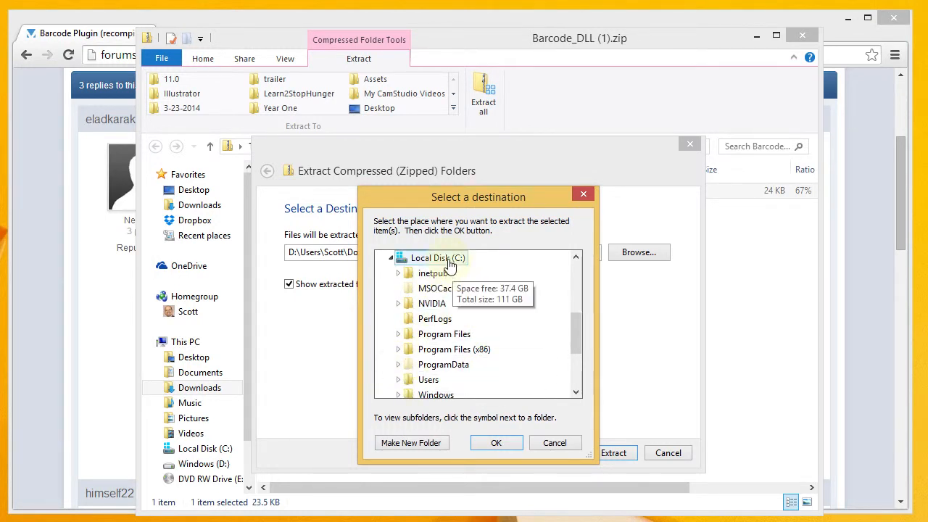
pyautogui.click(398, 335)
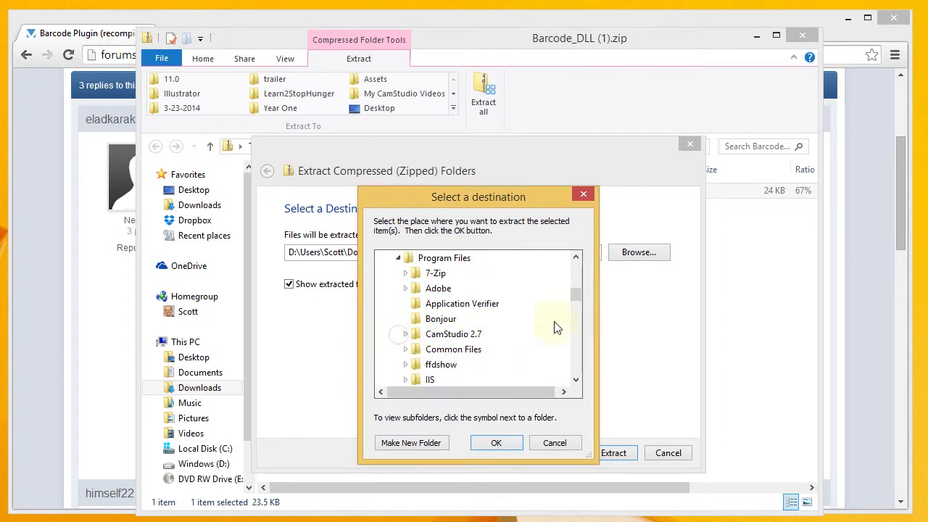
pyautogui.moveTo(576, 292); pyautogui.dragTo(572, 327)
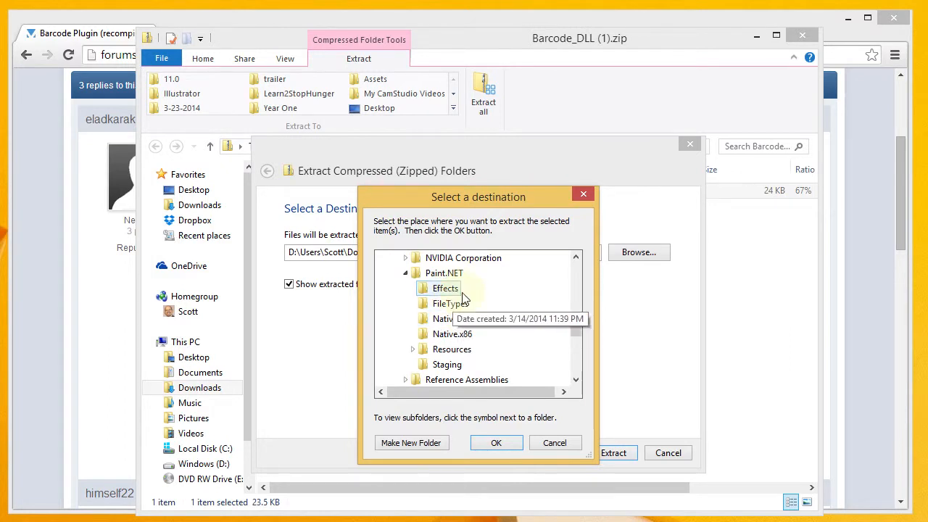
pyautogui.click(443, 292)
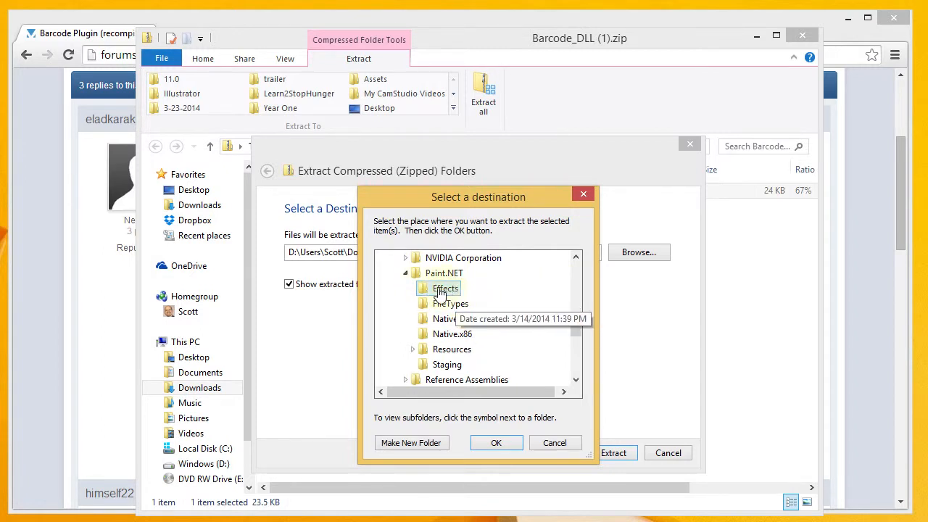
pyautogui.click(497, 445)
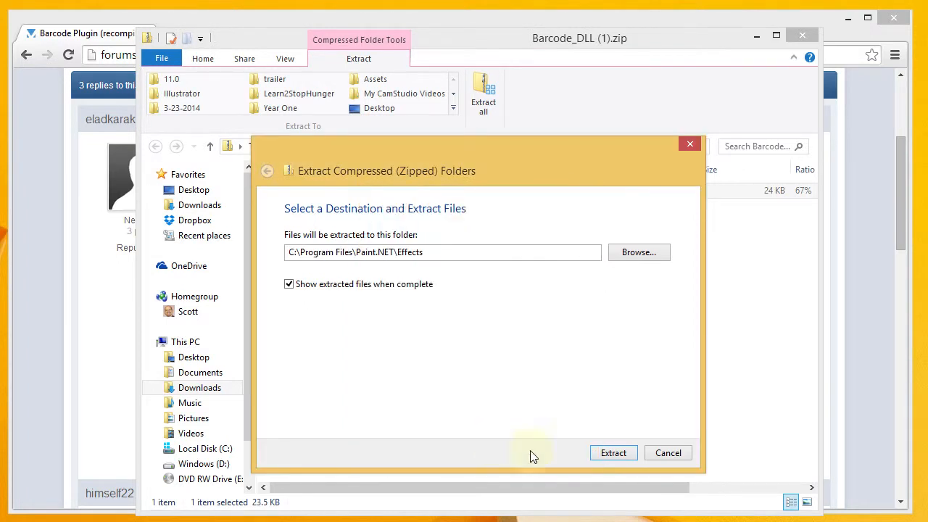
pyautogui.click(613, 453)
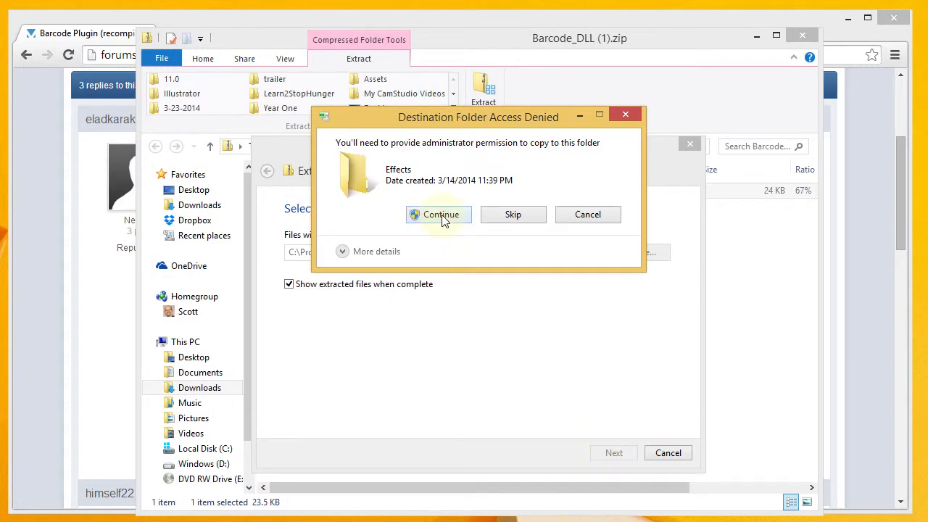
pyautogui.click(441, 216)
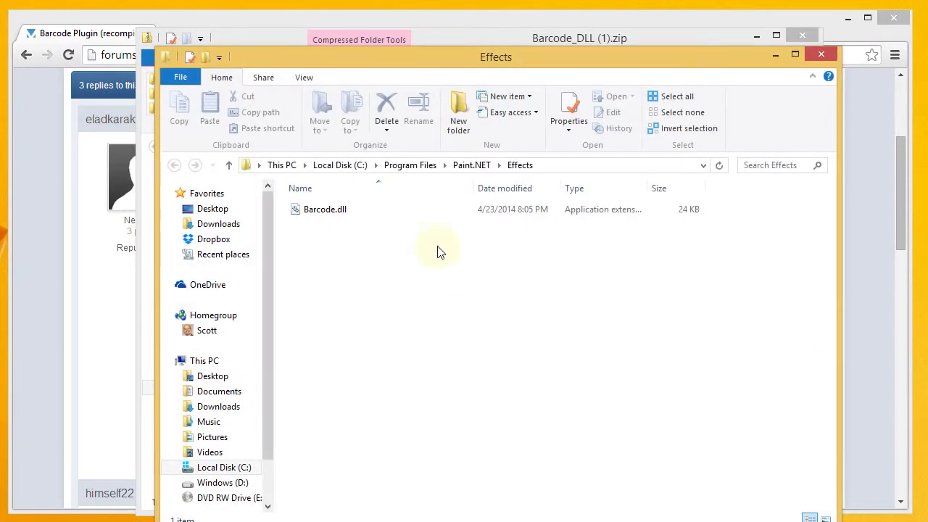
# Unblock Barcode.dll in its file properties and save the change.
pyautogui.rightClick(332, 210)
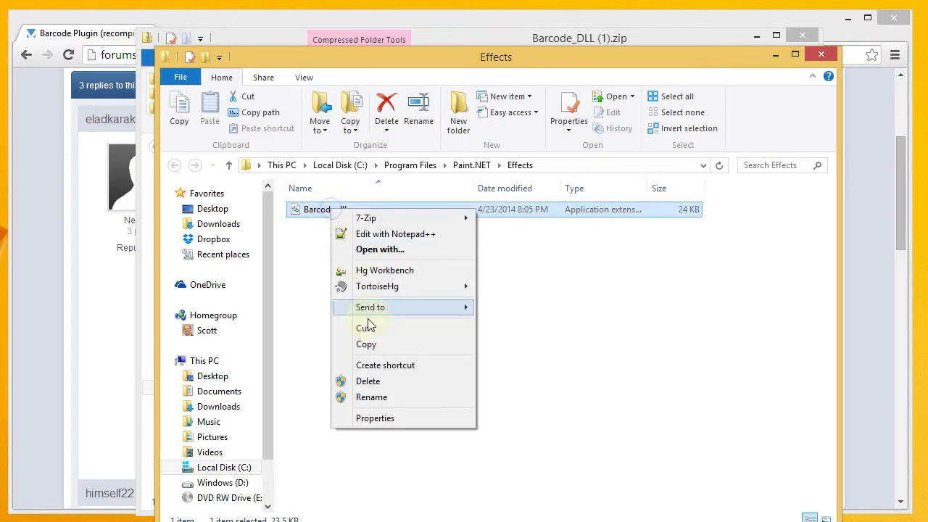
pyautogui.click(374, 417)
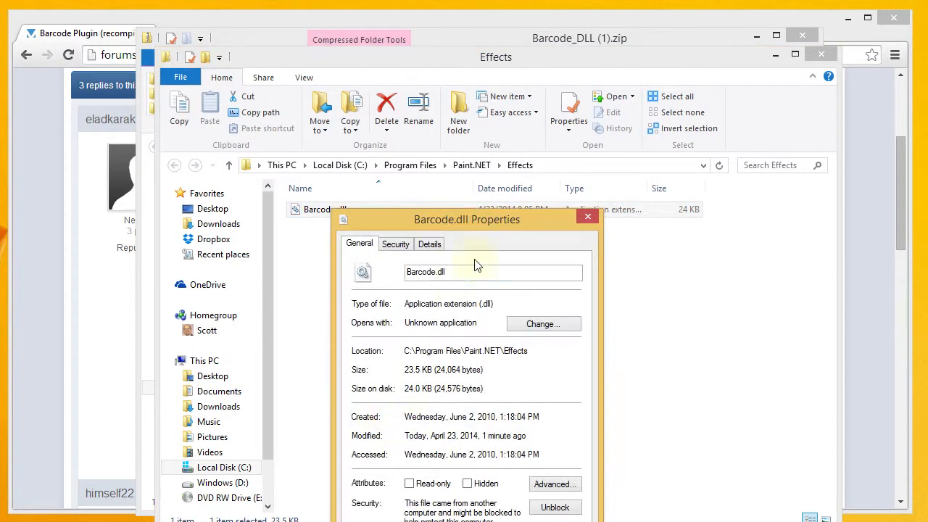
pyautogui.moveTo(492, 224); pyautogui.dragTo(522, 102)
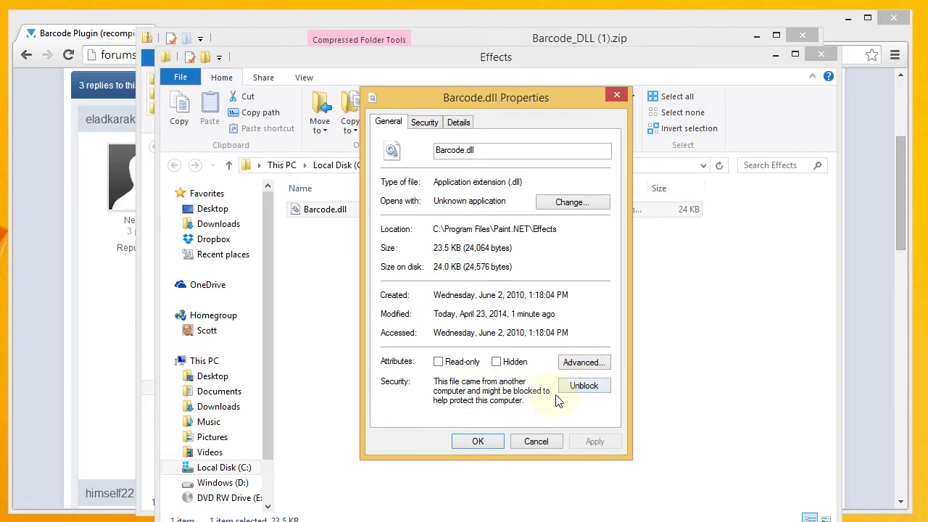
pyautogui.click(585, 387)
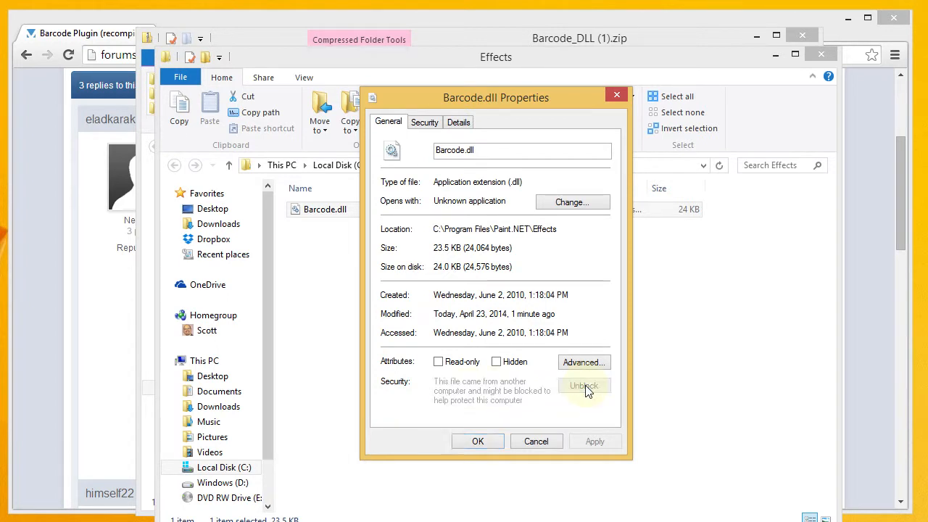
pyautogui.click(476, 442)
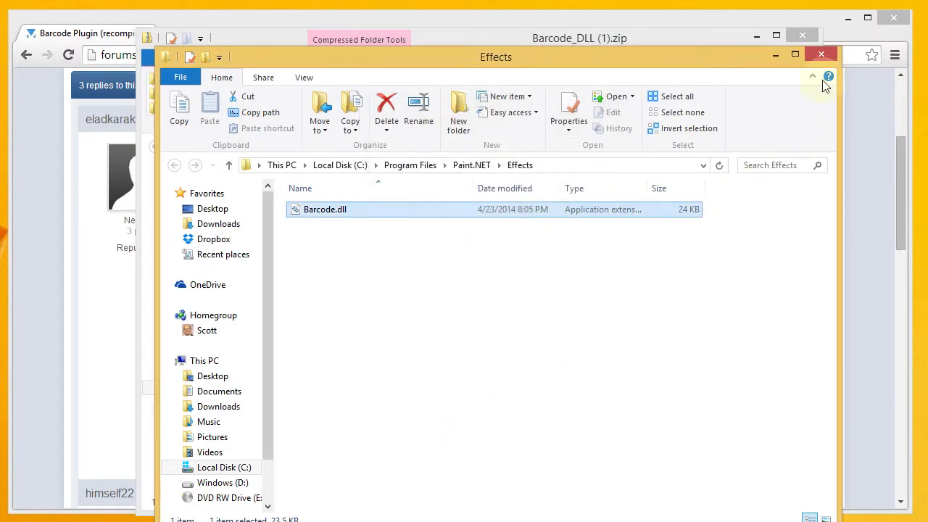
# Close the Effects folder window and the Barcode_DLL (1).zip archive window.
pyautogui.click(824, 58)
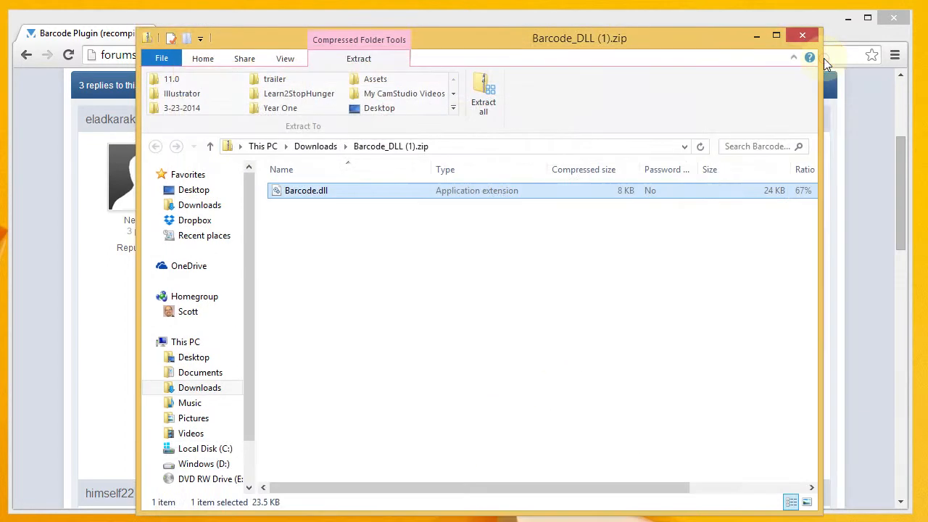
pyautogui.click(805, 40)
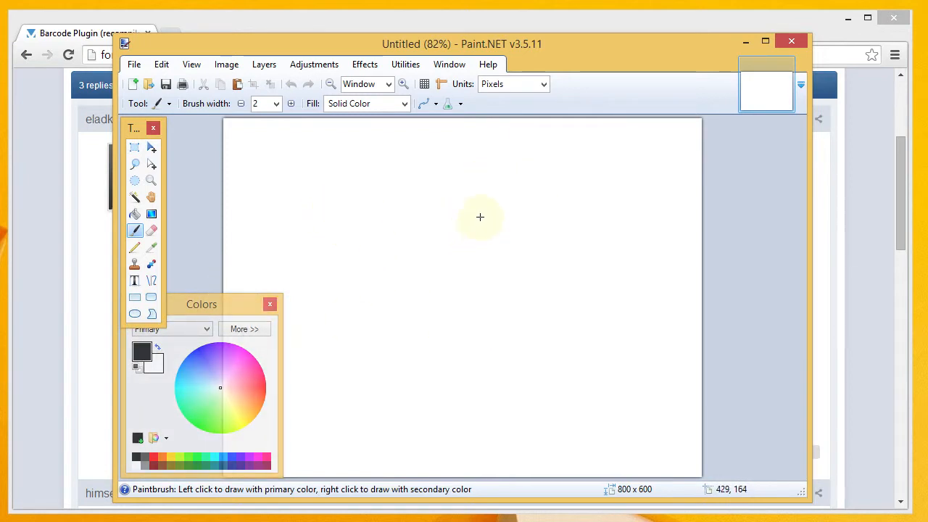
# In Paint.NET, start the Barcode effect on the blank image and enter 123456789 as the text to encode.
pyautogui.click(366, 67)
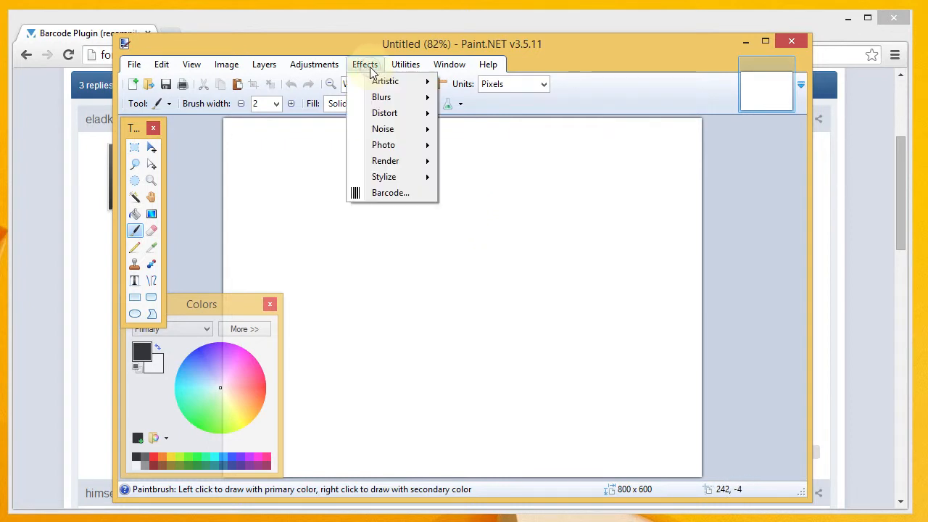
pyautogui.click(392, 200)
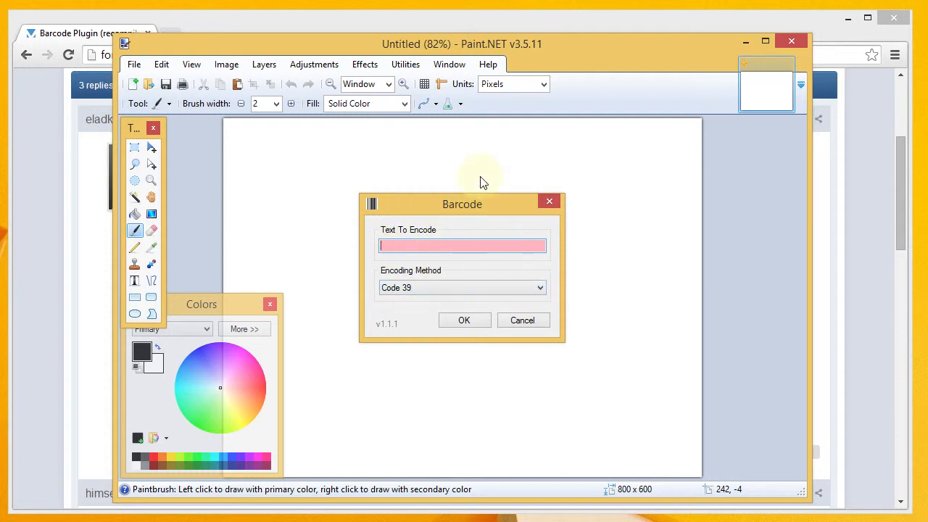
pyautogui.write('12')
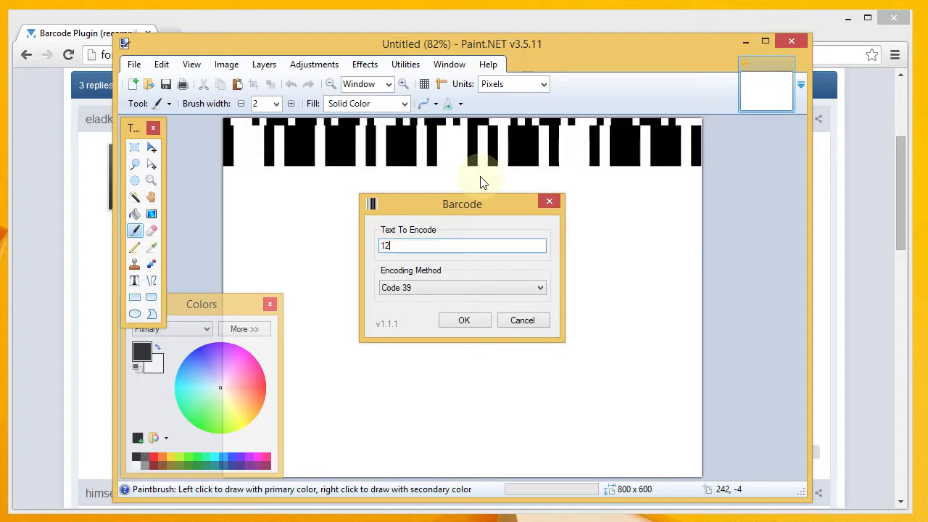
pyautogui.write('345')
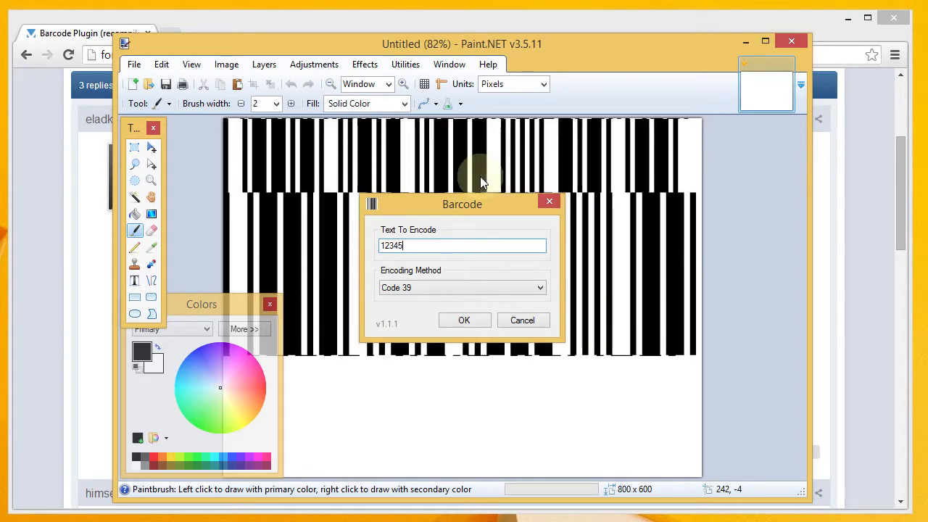
pyautogui.write('6789')
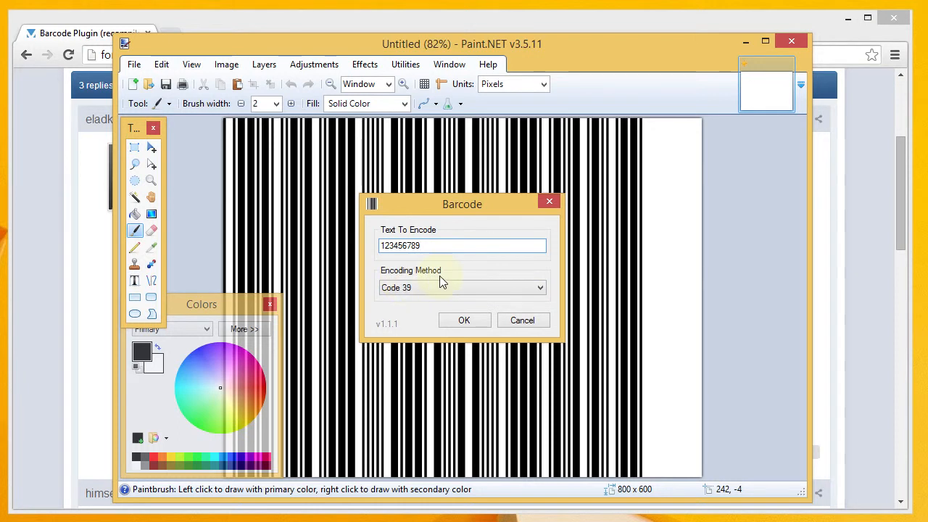
# Set the barcode's encoding method to POSTNET and apply the effect to the image.
pyautogui.click(470, 293)
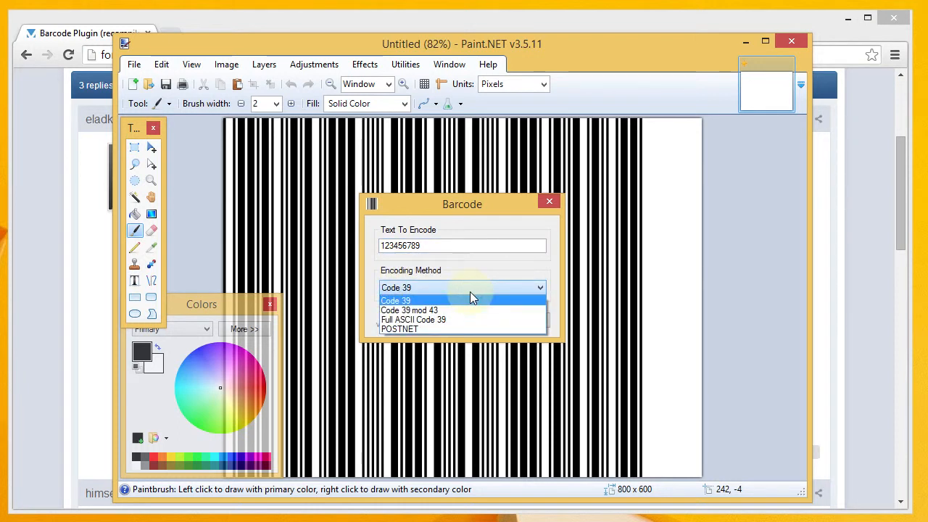
pyautogui.click(424, 329)
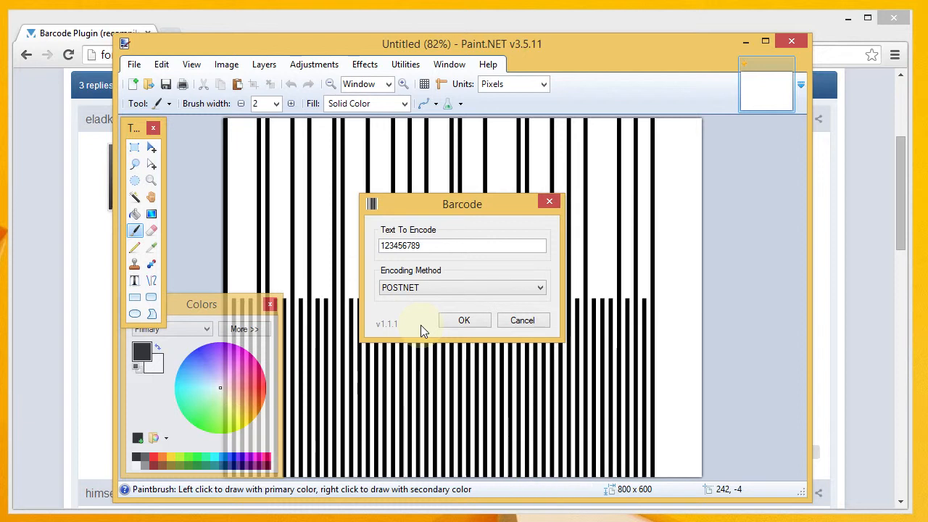
pyautogui.click(466, 319)
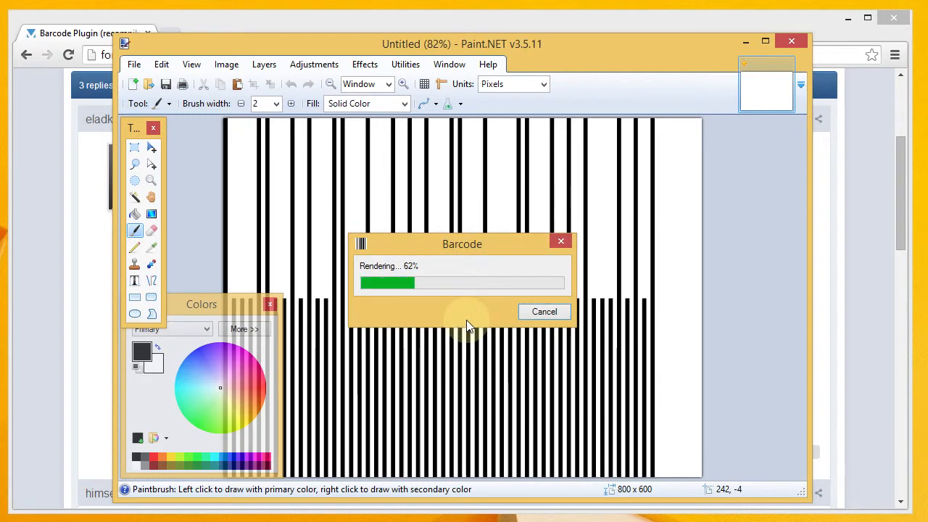